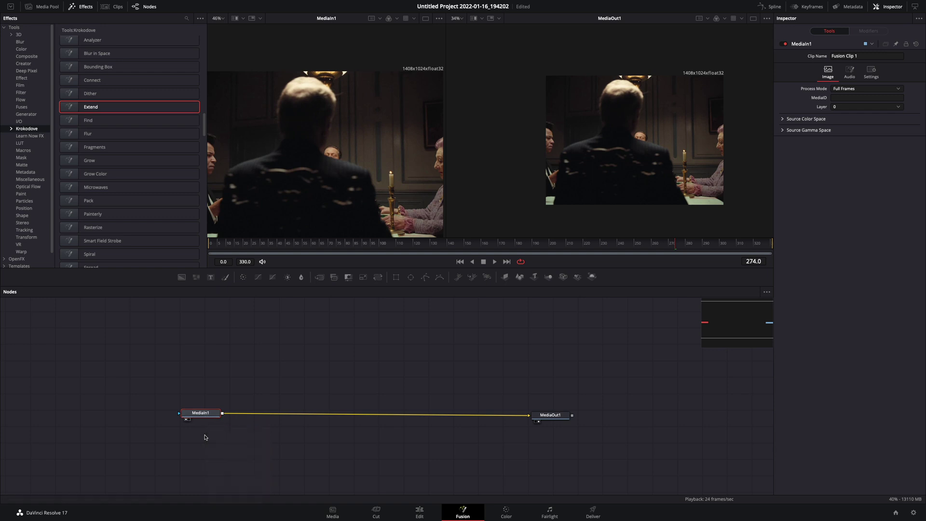
- Add a Luma Keyer fed from MediaIn1, view it, and set Contract/Expand to 0.1
click(320, 278)
key(shift+space)
text(luma)
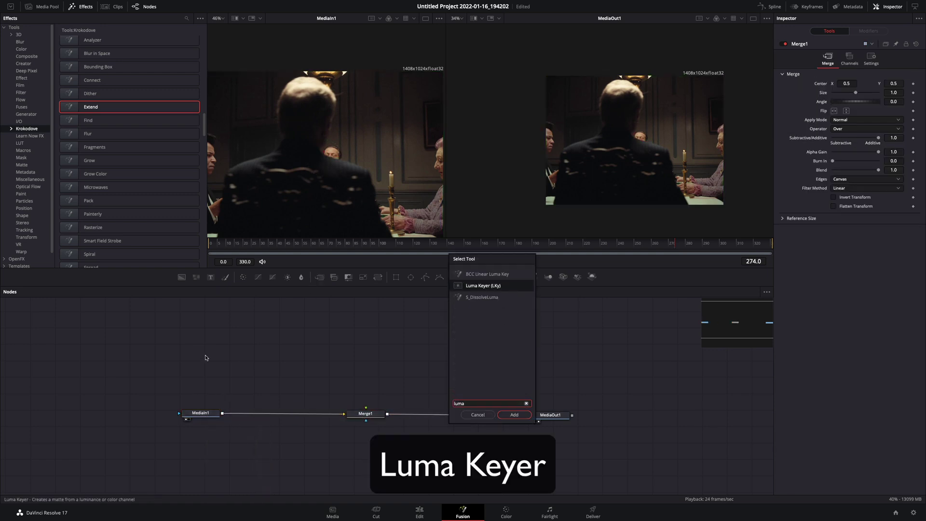
key(Return)
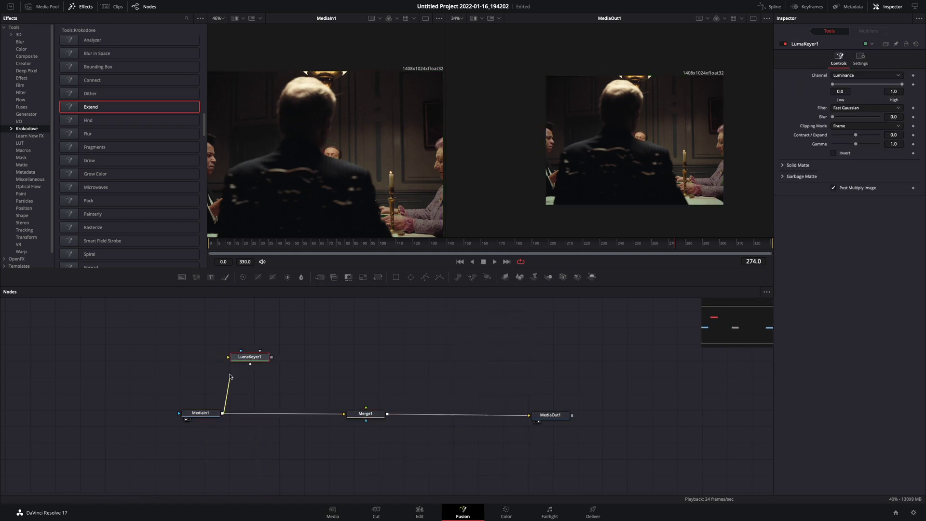
key(1)
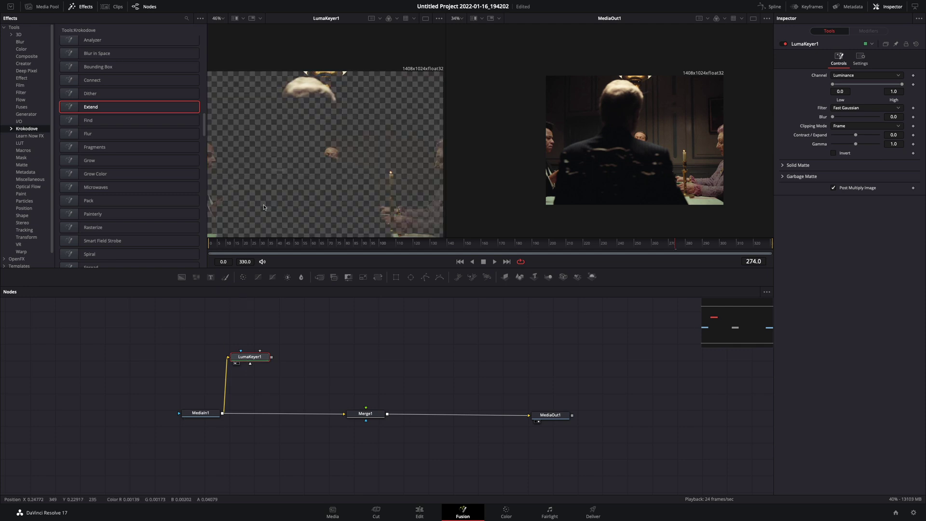
drag(856, 135, 857, 135)
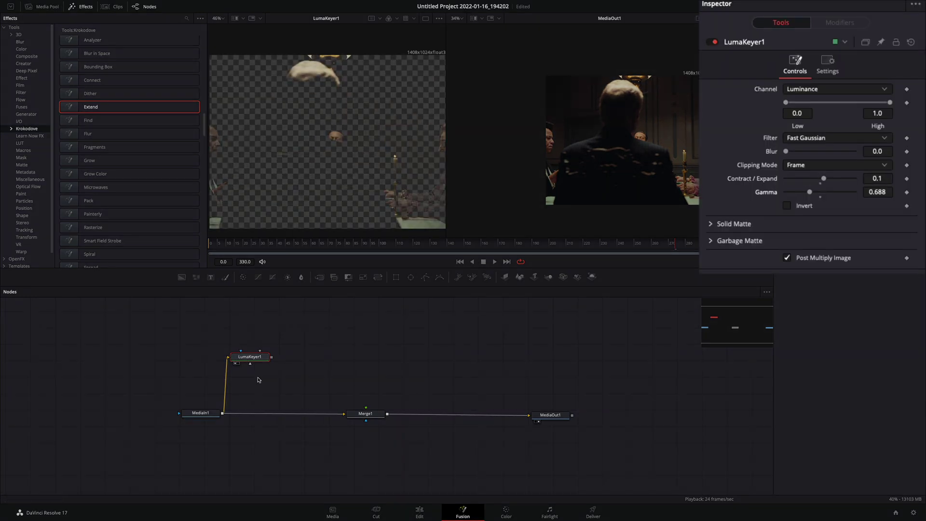
- Add an Extend node between LumaKeyer1 and Merge1, with Direction set to Vertical
key(shift+space)
text(ext)
key(Return)
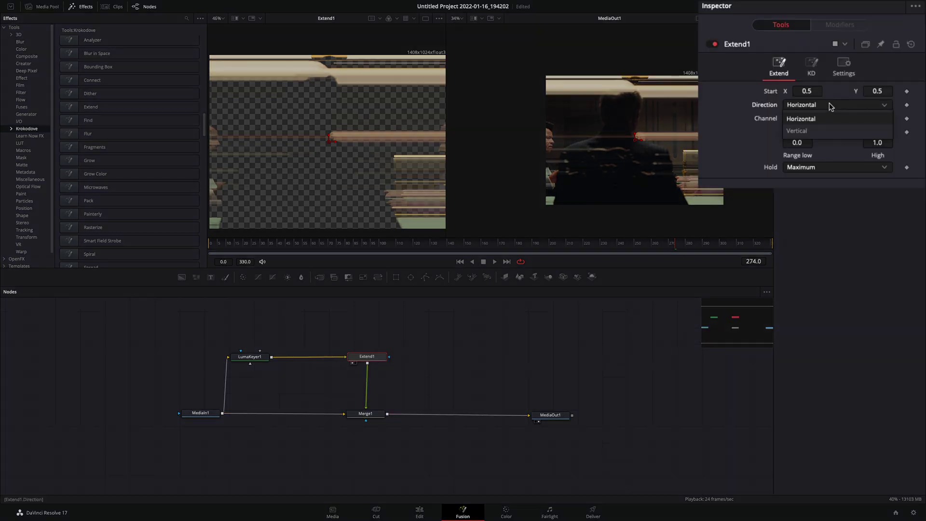
click(796, 131)
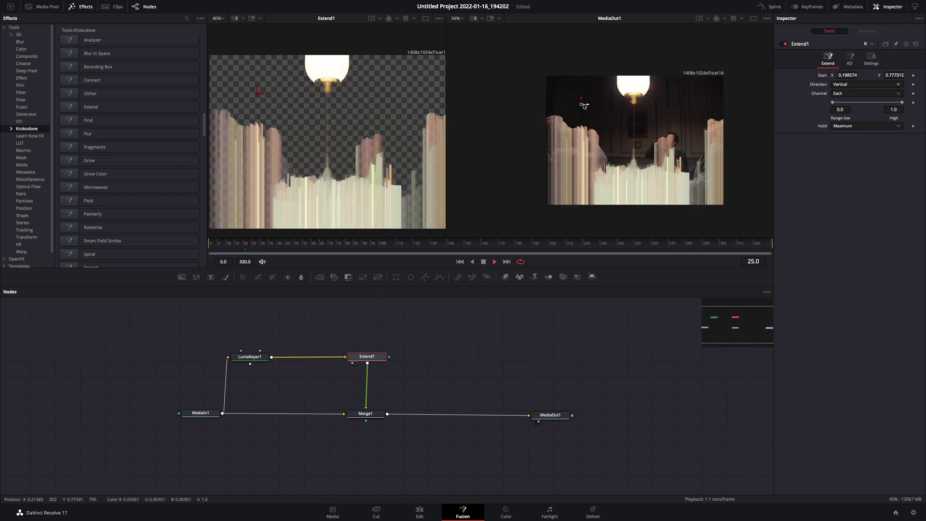
text(swit)
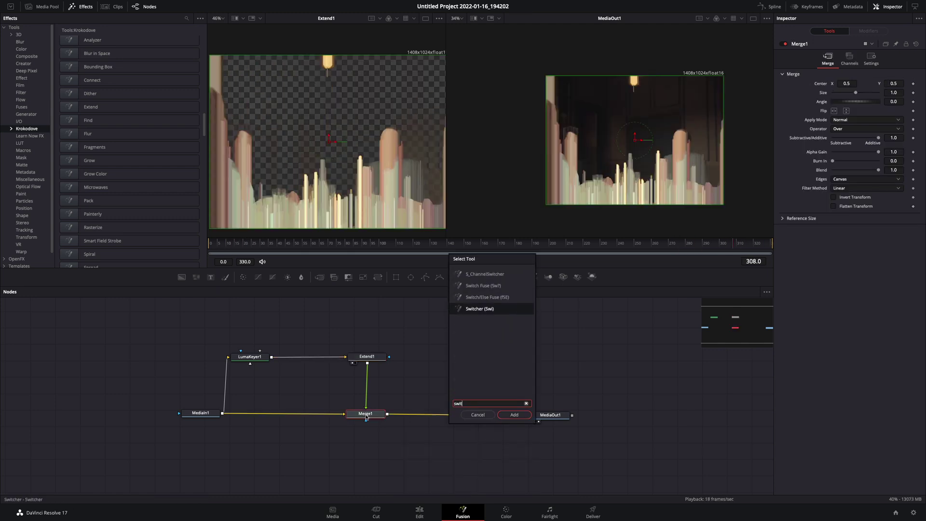
- Add Switcher1 after Merge1, with MediaIn1 as its first image
key(Return)
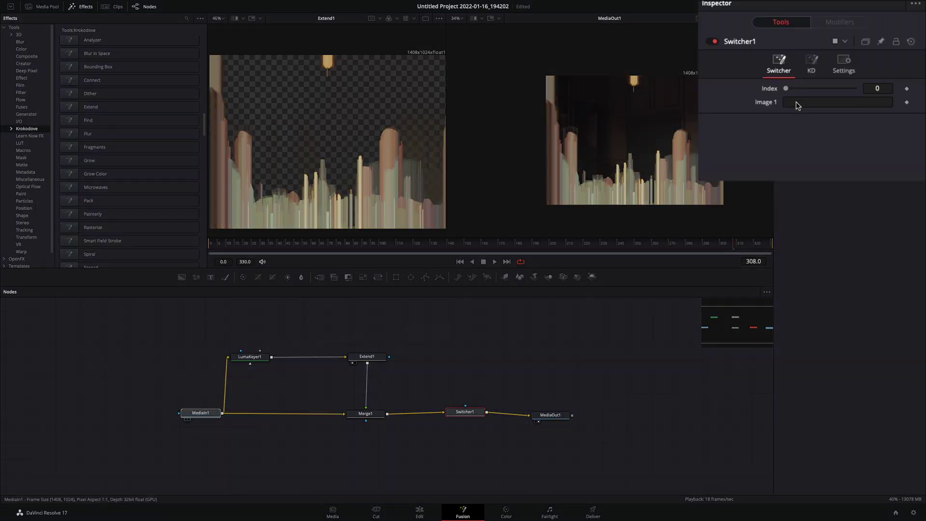
text(MediaIn1)
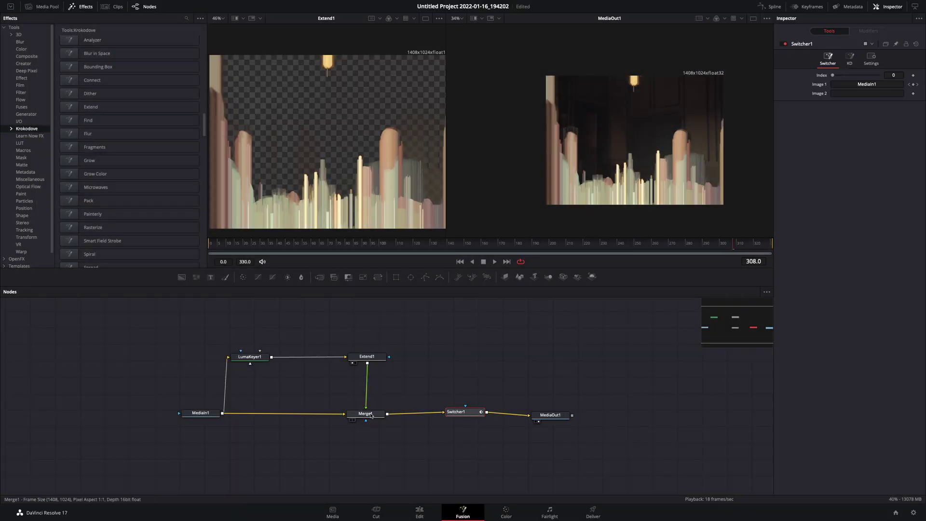
text(Merge1)
- Connect Merge1 as Switcher1's second image and bring up the options for its Index
key(Return)
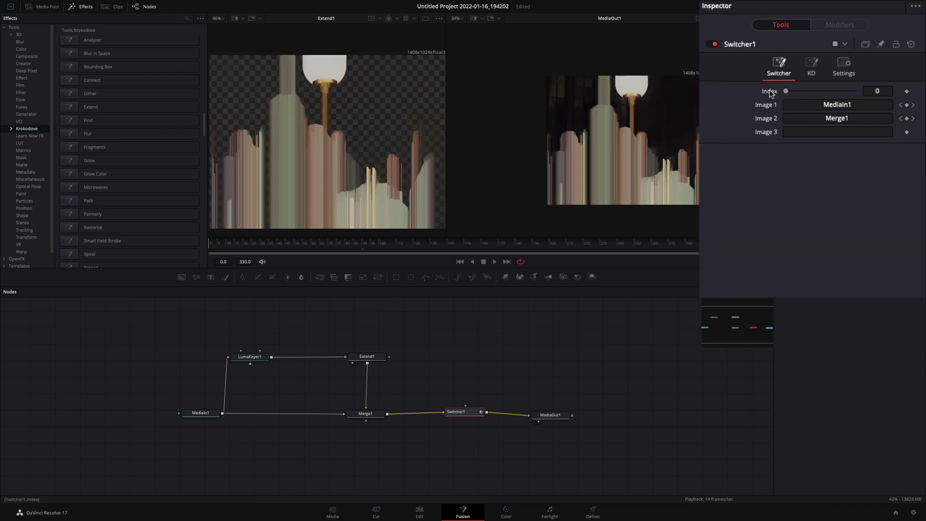
right_click(769, 92)
mouse_move(805, 136)
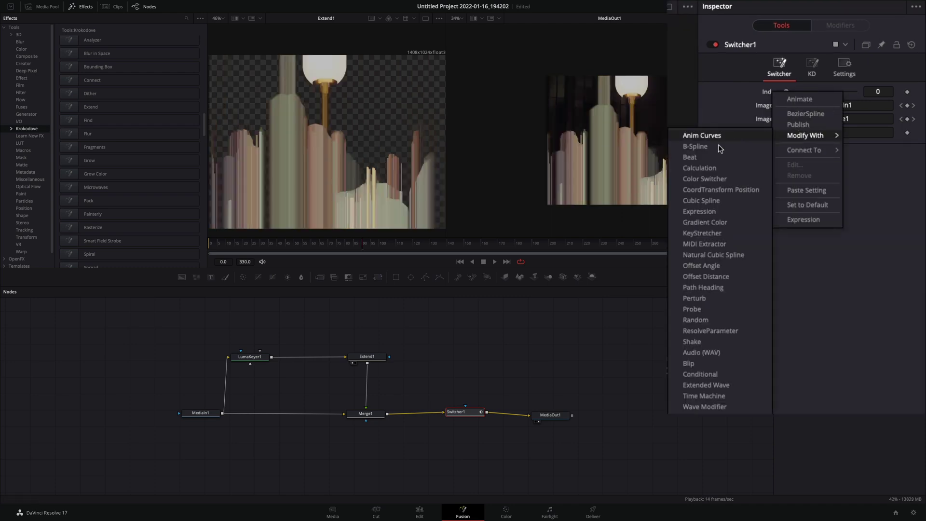